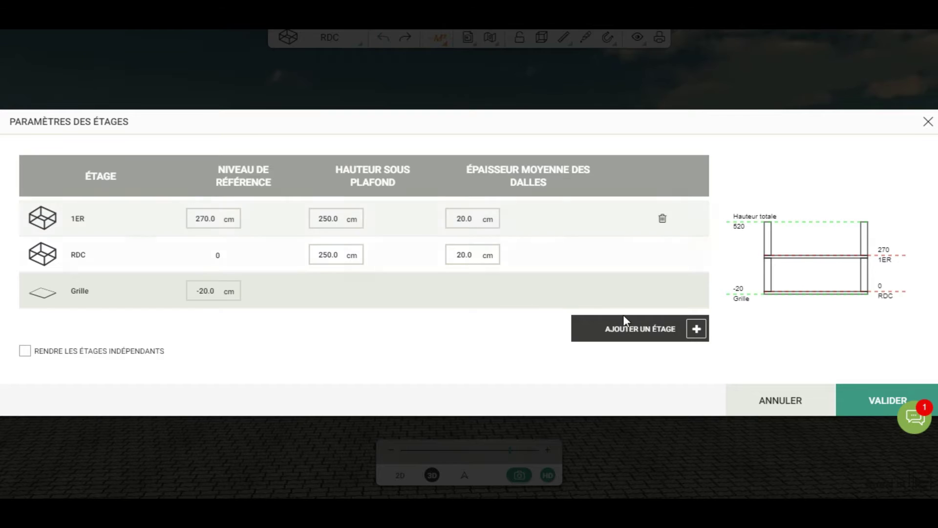
# Add a full floor below the RDC, duplicating the façade walls, openings, interior walls, objects and garden limits.
pyautogui.click(639, 337)
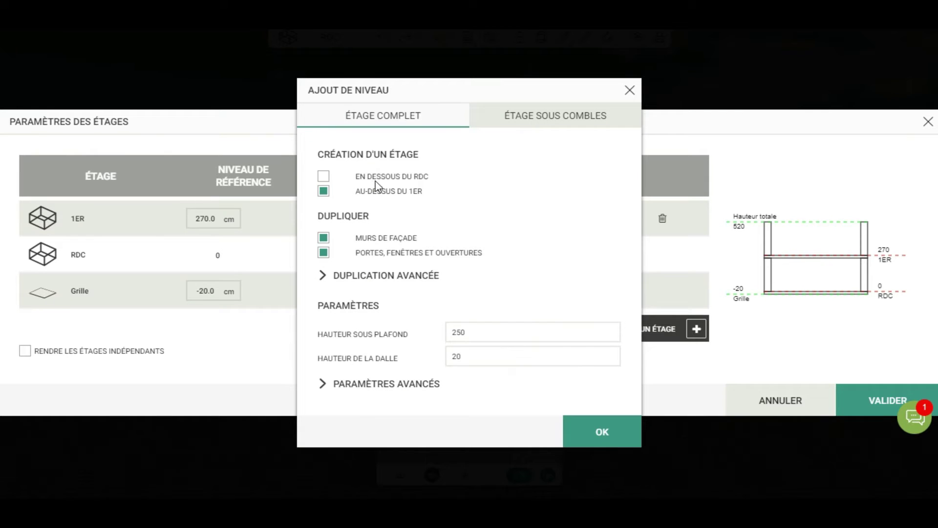
pyautogui.click(323, 176)
pyautogui.click(359, 277)
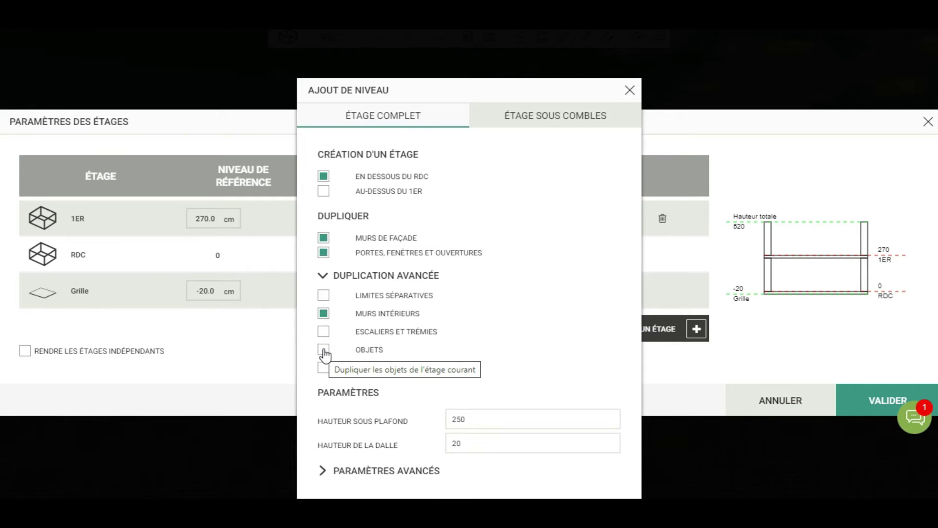
pyautogui.click(324, 351)
pyautogui.click(323, 368)
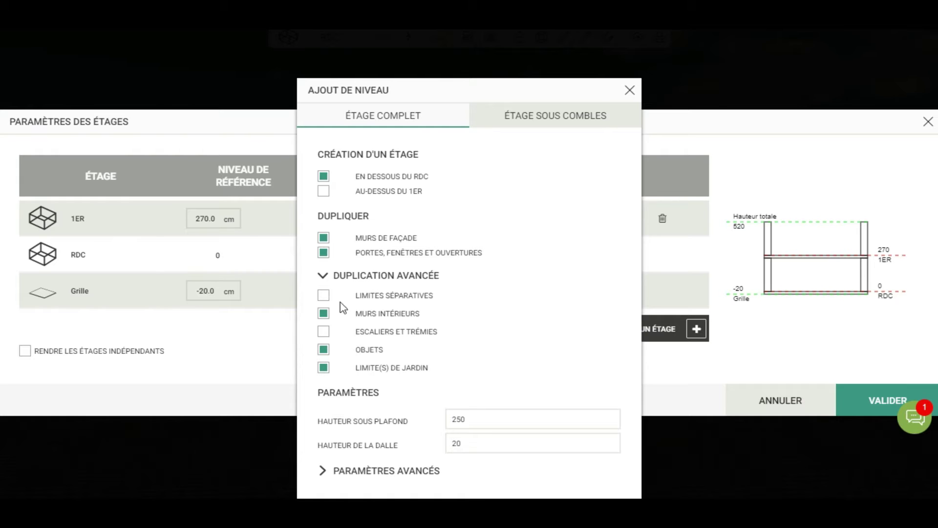
pyautogui.click(361, 280)
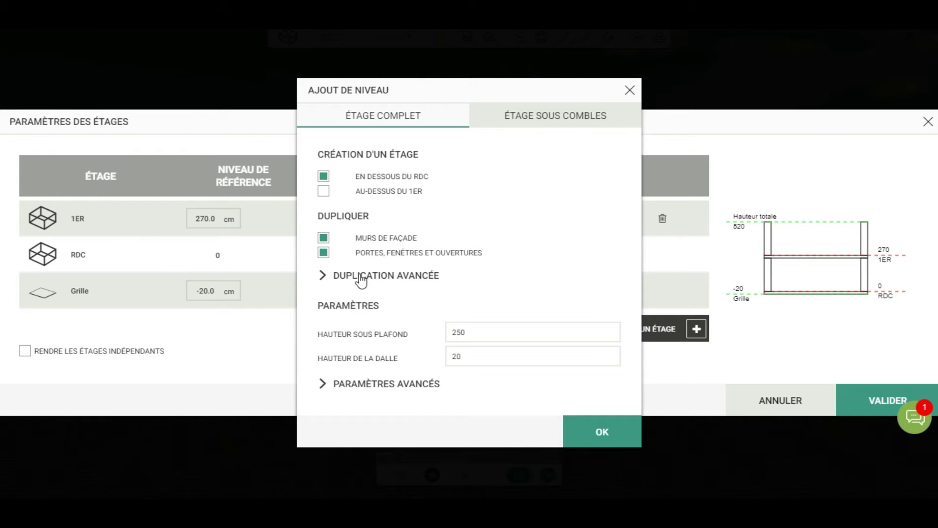
pyautogui.click(603, 434)
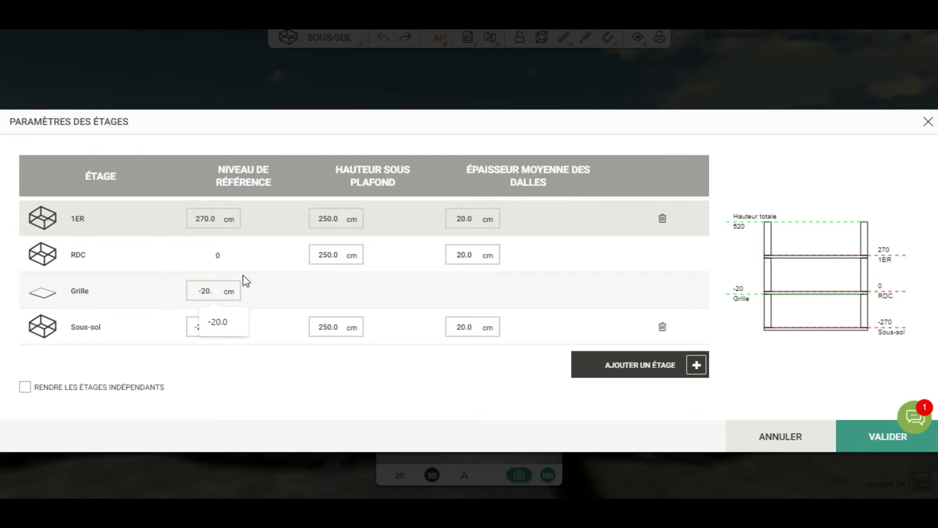
# Set the reference level of the Grille to -290 cm.
pyautogui.press('BackSpace')
pyautogui.write('90')
pyautogui.click(274, 293)
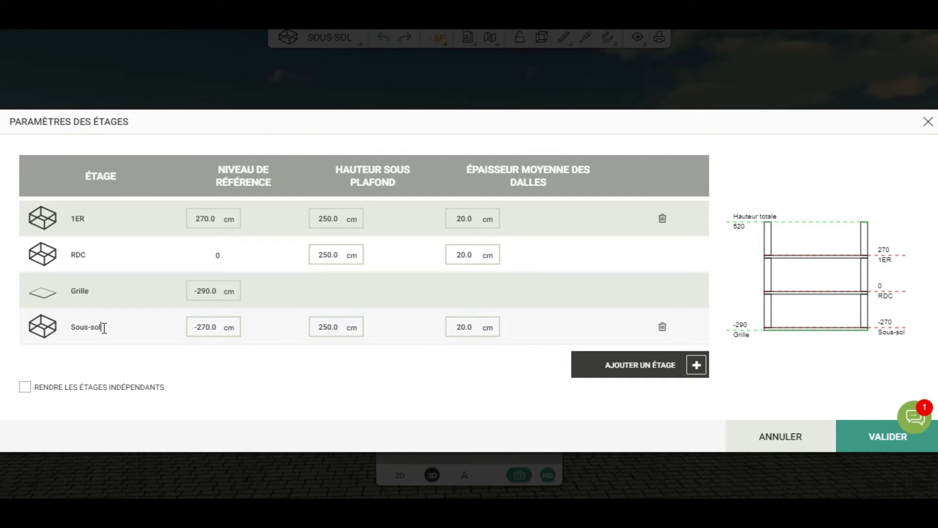
# Rename the floors from lowest to highest as RDC, 1ER and 2EM, and validate the floor settings.
pyautogui.moveTo(67, 328); pyautogui.dragTo(60, 334)
pyautogui.write('RDC')
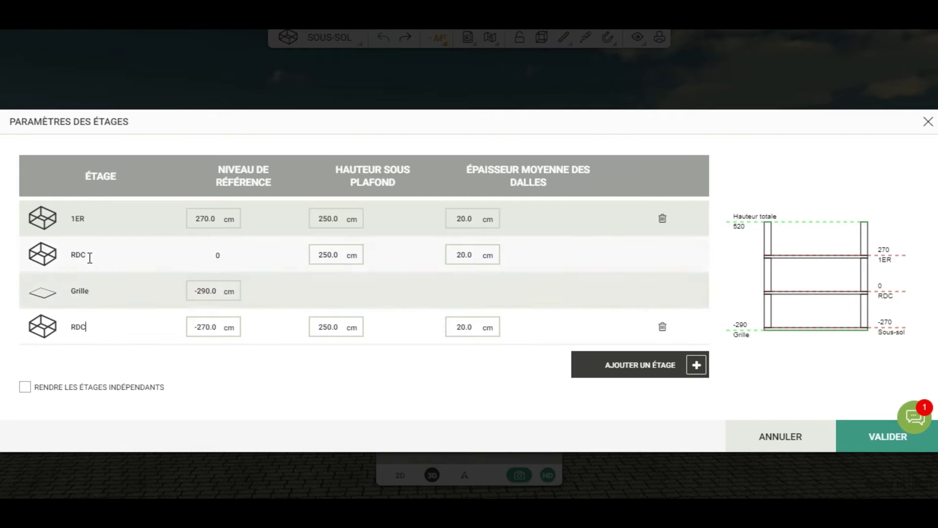
pyautogui.moveTo(88, 254); pyautogui.dragTo(73, 253)
pyautogui.write('1ER')
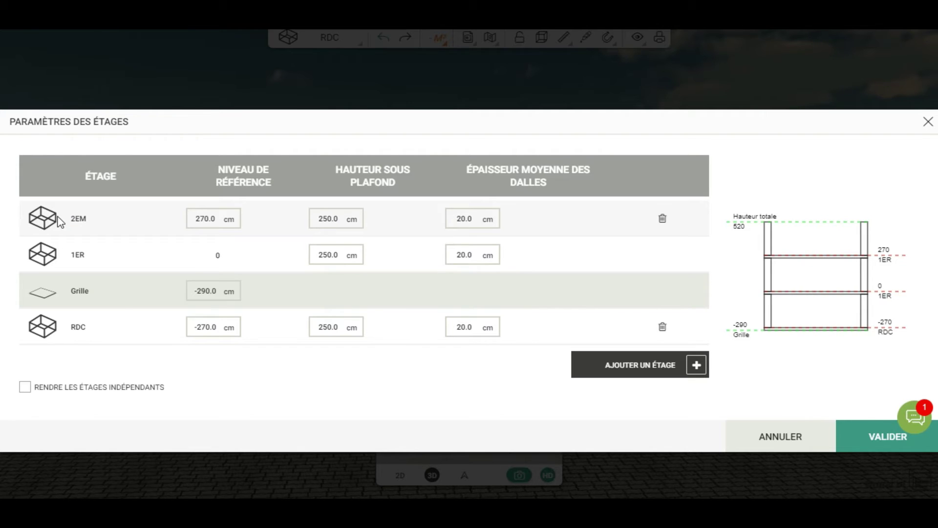
pyautogui.click(60, 222)
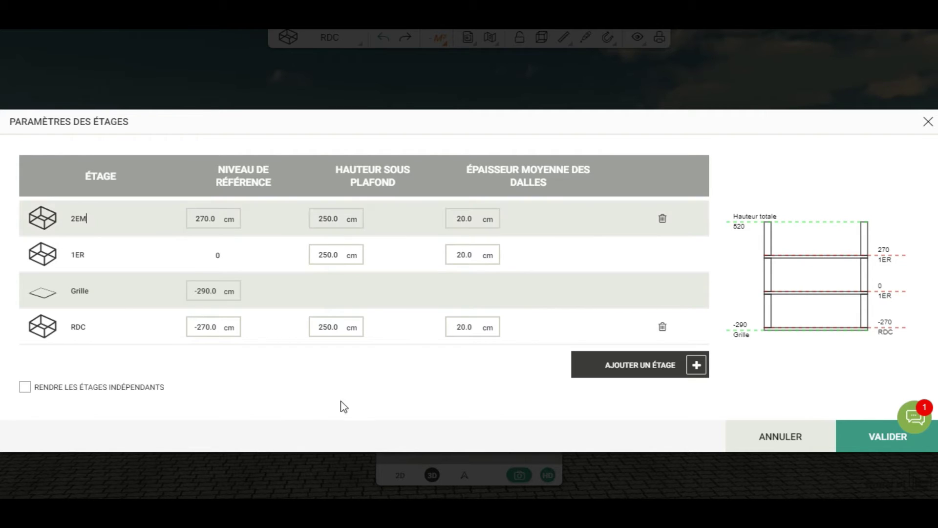
pyautogui.click(872, 436)
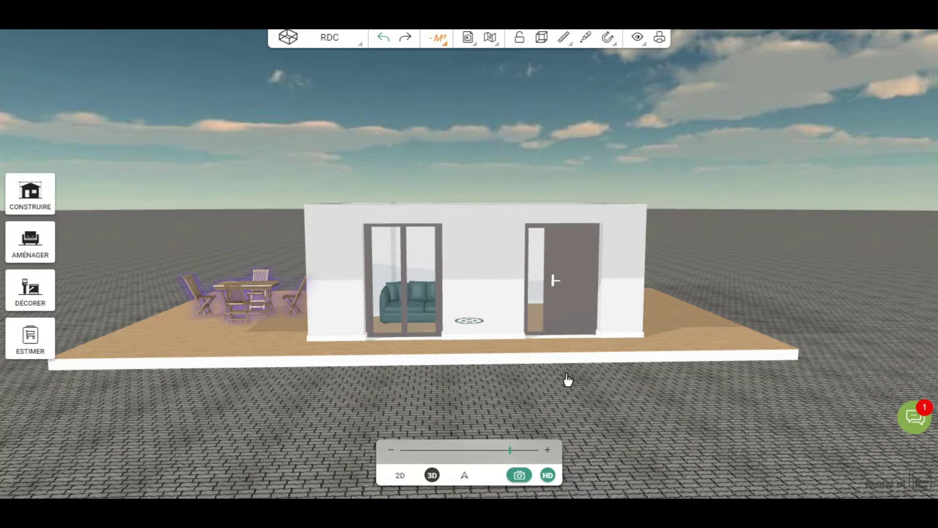
# In the 2D plan of the RDC, set the room type of the outdoor area around the house to Jardin.
pyautogui.moveTo(298, 394); pyautogui.dragTo(293, 426)
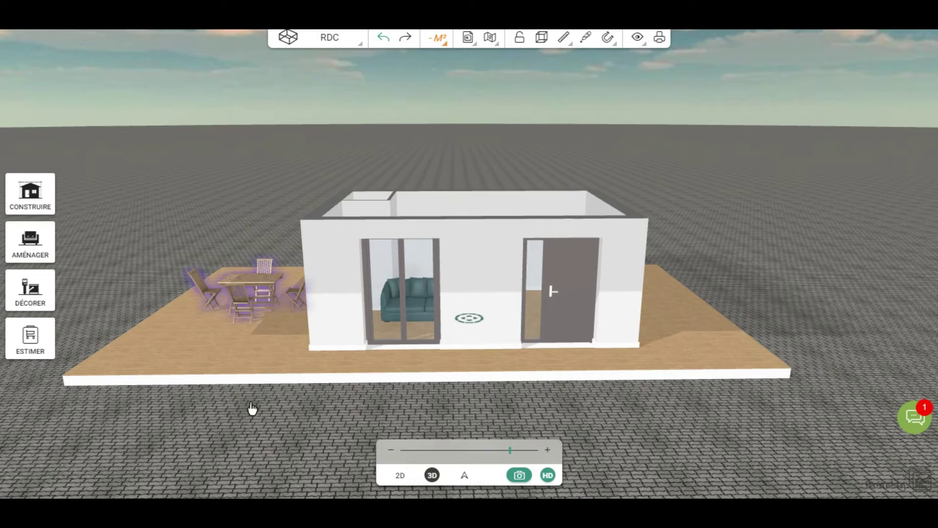
pyautogui.moveTo(262, 413); pyautogui.dragTo(209, 337)
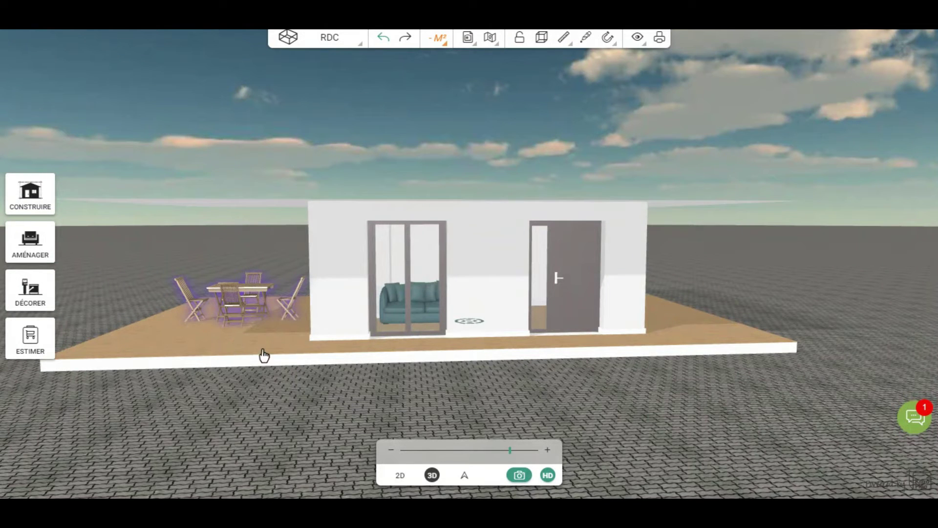
pyautogui.click(401, 476)
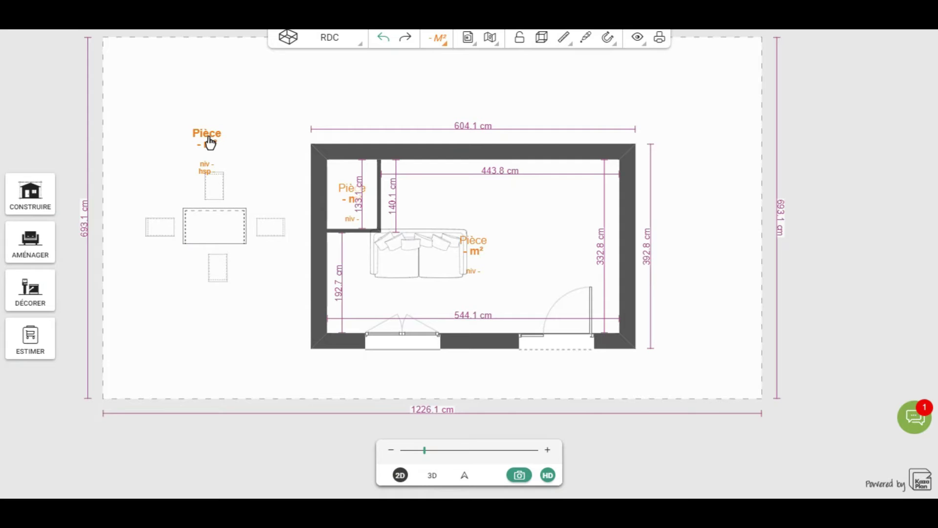
pyautogui.click(210, 142)
pyautogui.click(230, 117)
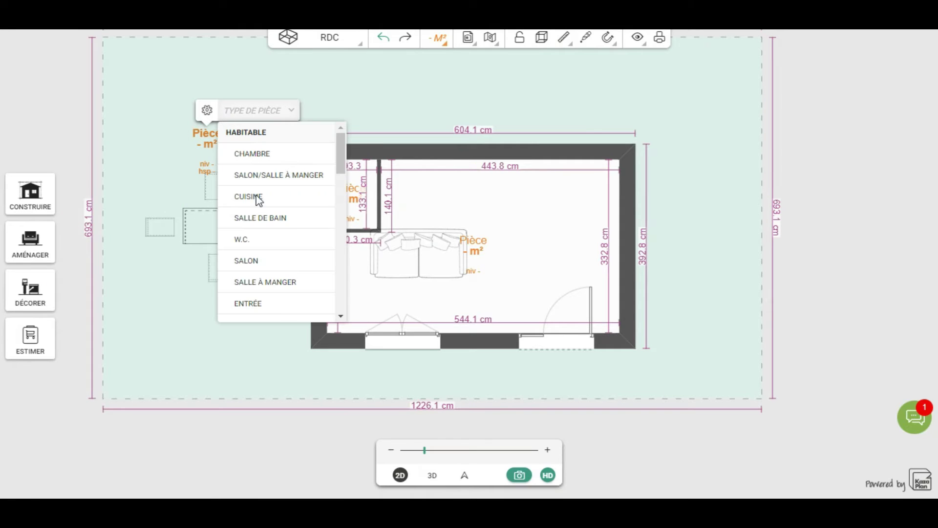
pyautogui.scroll(-3, 273, 243)
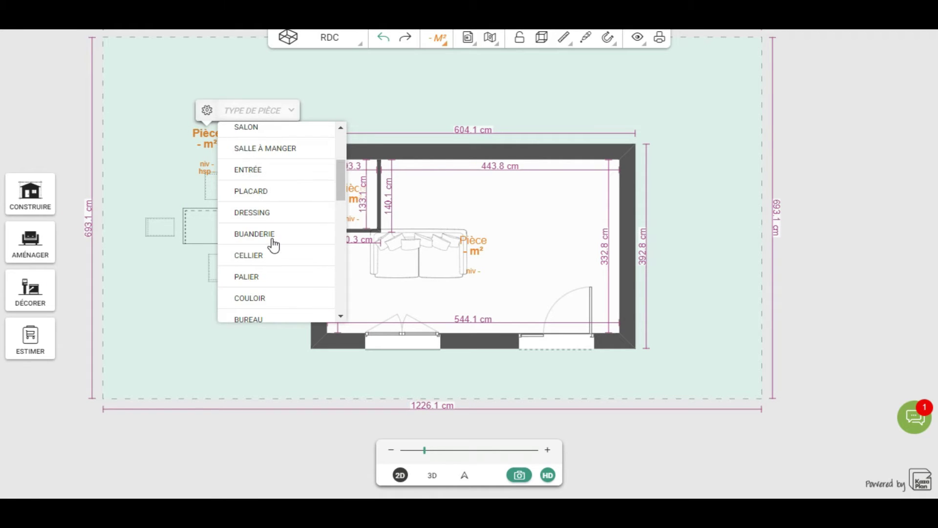
pyautogui.scroll(-7, 272, 244)
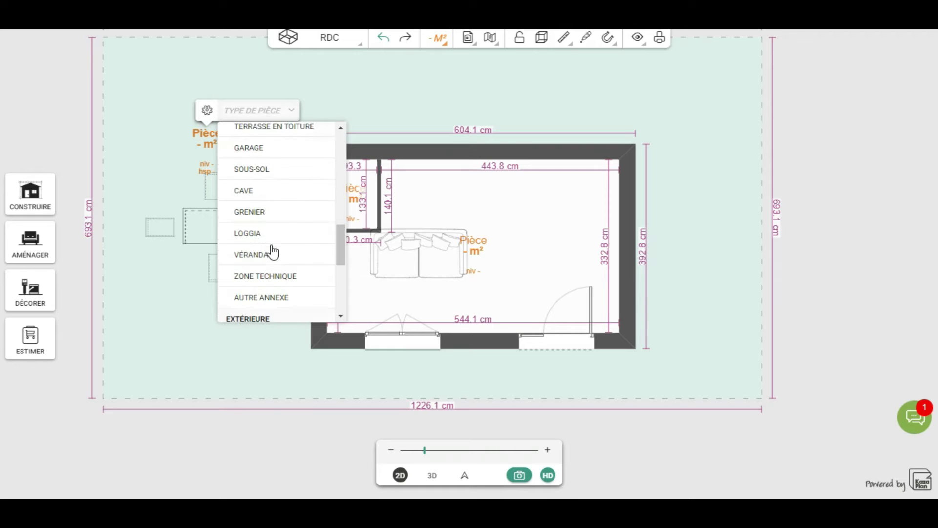
pyautogui.scroll(-3, 272, 253)
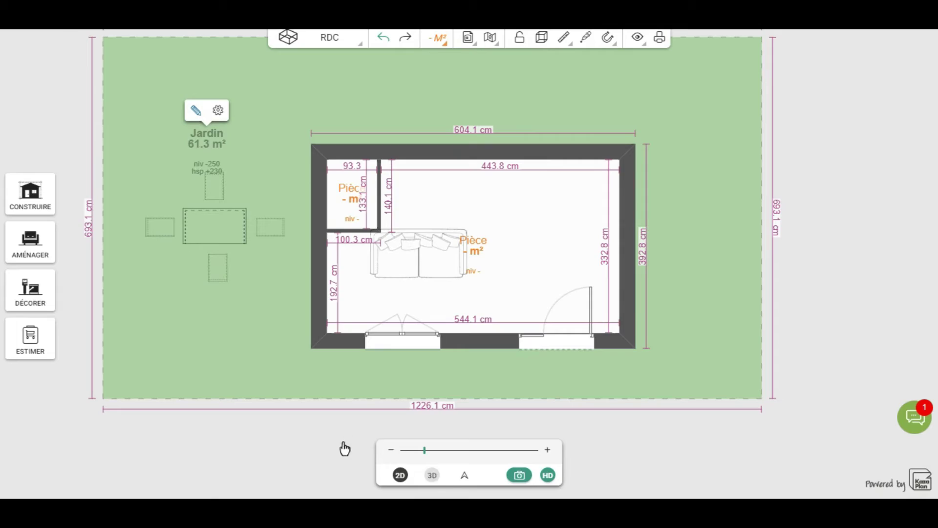
# Check the garden in 3D and set its distance to the ground to 20 cm in the 2D plan.
pyautogui.click(432, 475)
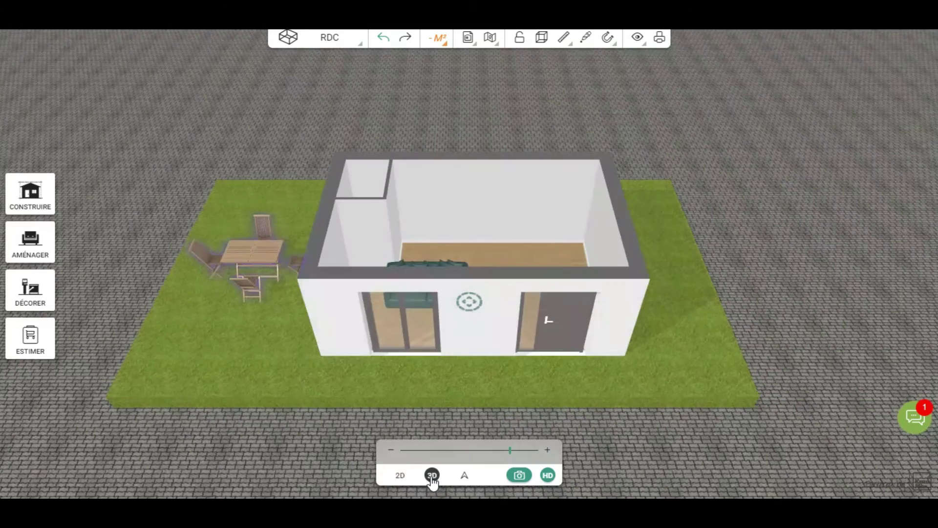
pyautogui.moveTo(134, 435); pyautogui.dragTo(202, 382)
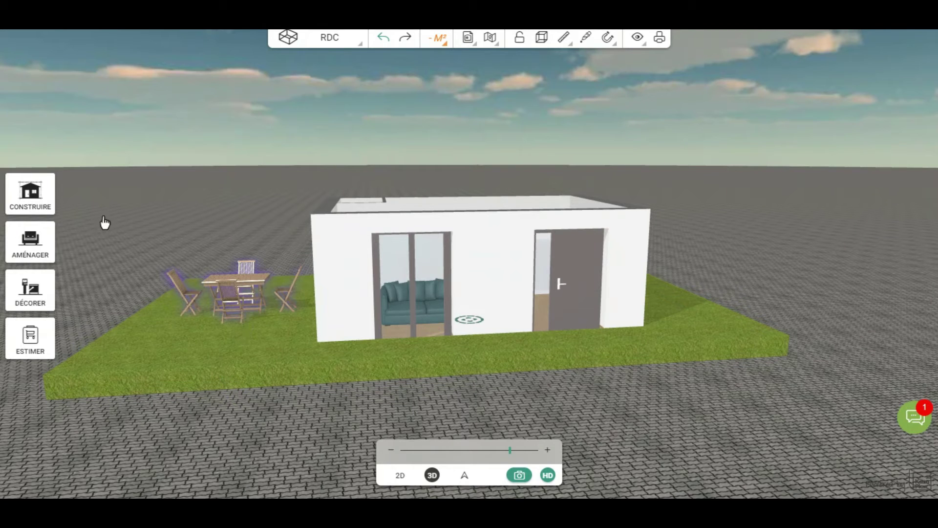
pyautogui.click(401, 477)
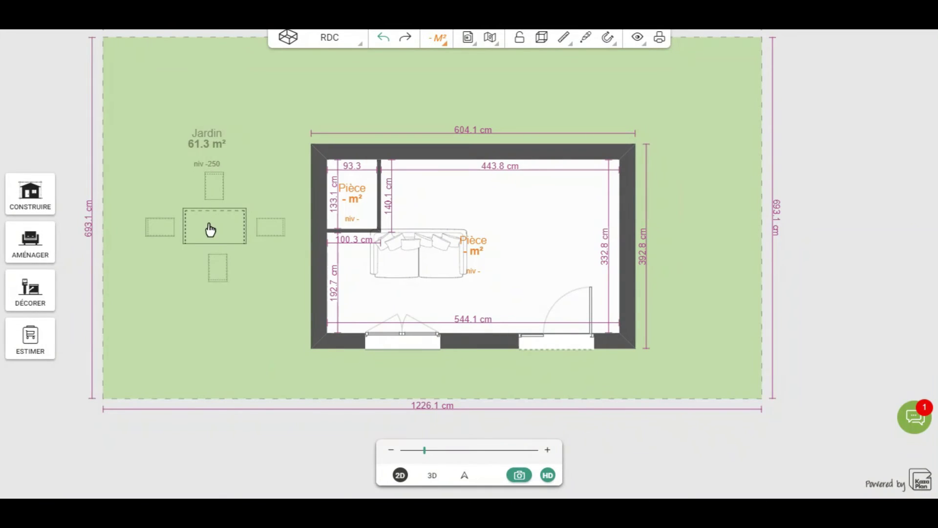
pyautogui.click(211, 143)
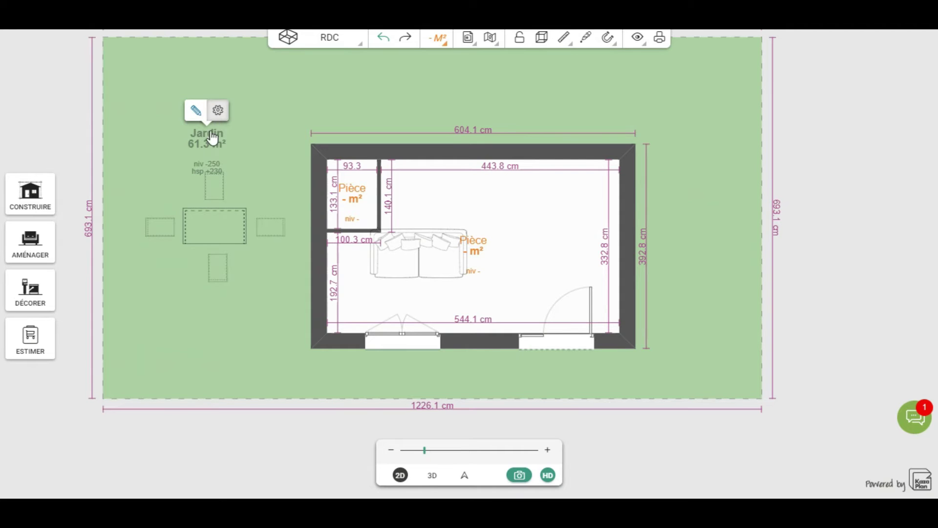
pyautogui.click(217, 112)
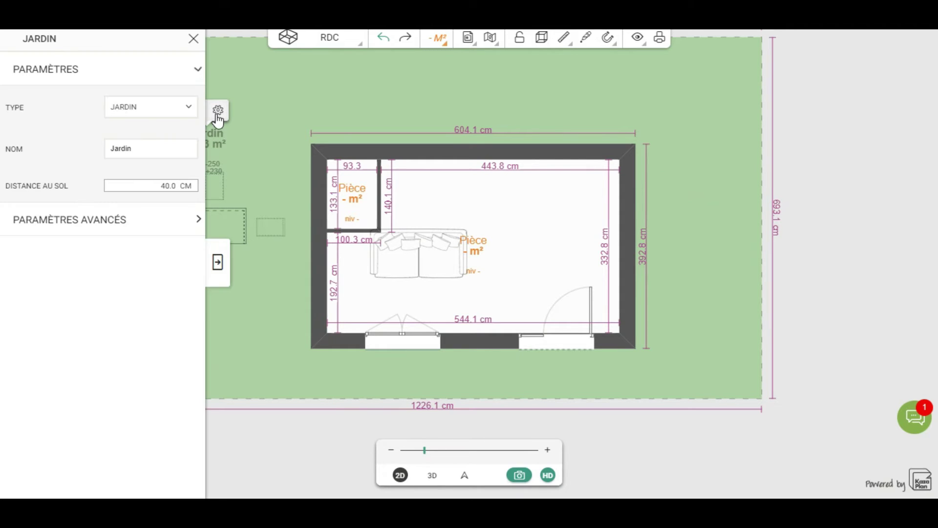
pyautogui.click(199, 186)
pyautogui.write('20')
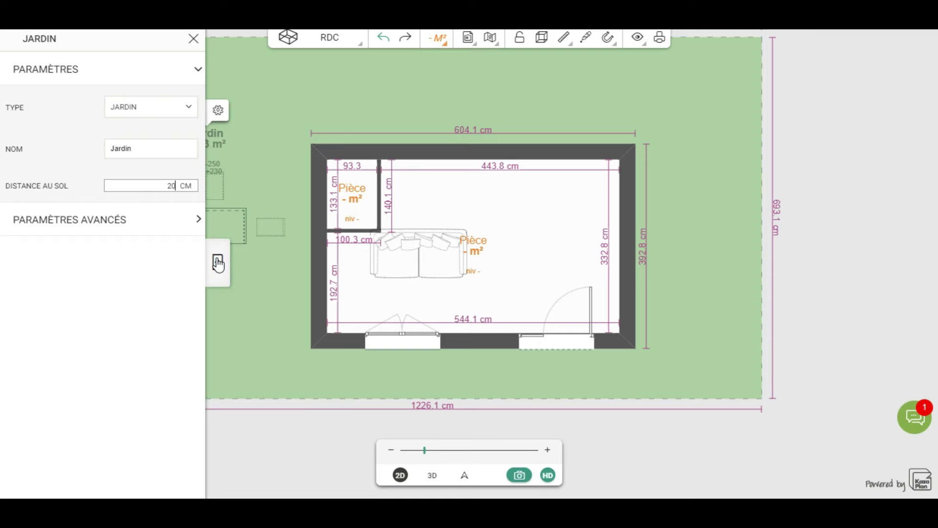
pyautogui.click(274, 467)
pyautogui.moveTo(243, 443); pyautogui.dragTo(231, 459)
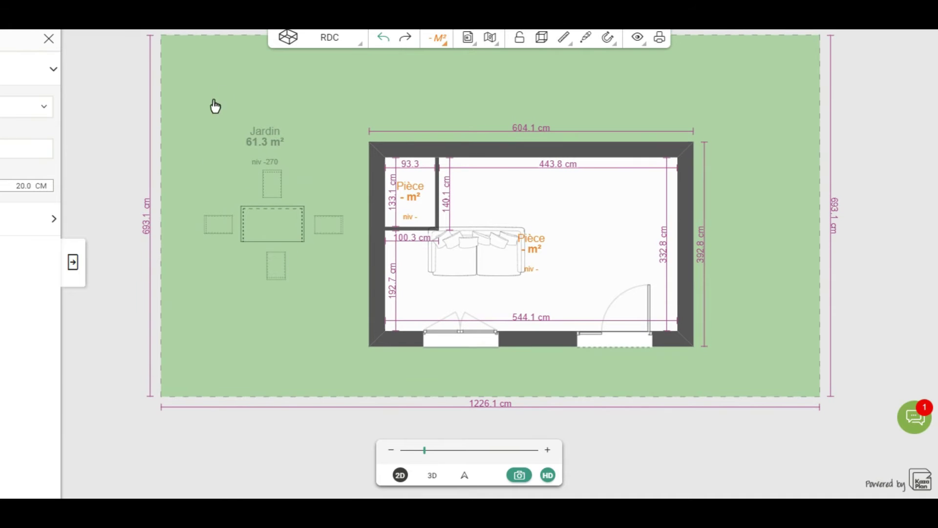
pyautogui.click(259, 139)
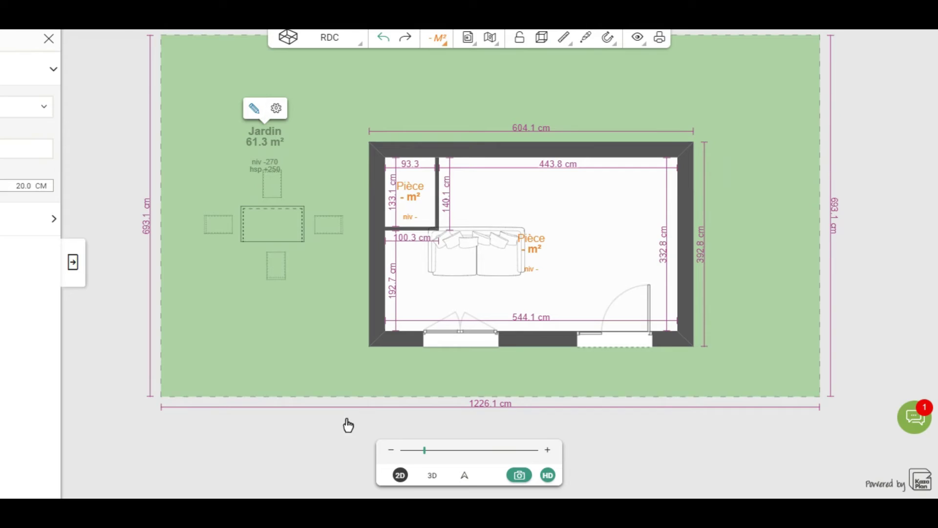
# In the 3D view, set the elevation of the garden table and chairs group to 0 cm.
pyautogui.click(434, 478)
pyautogui.moveTo(265, 356); pyautogui.dragTo(211, 371)
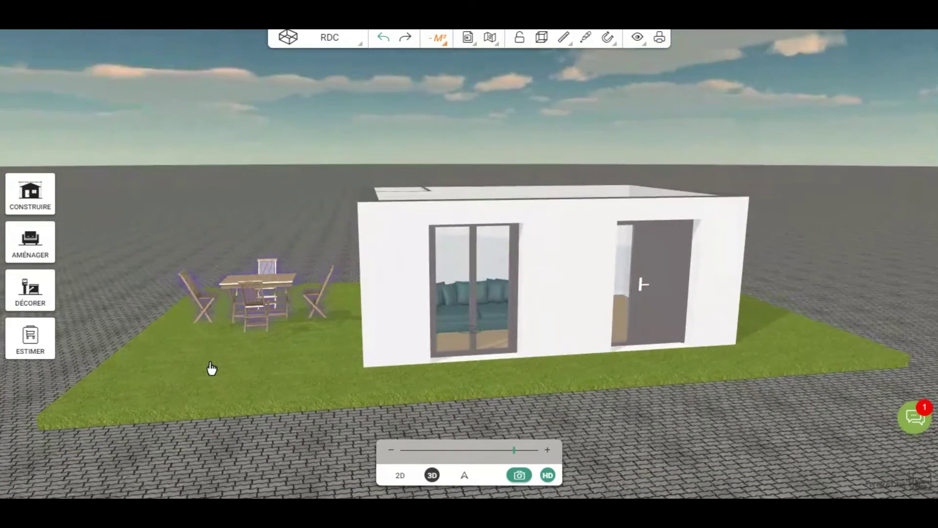
pyautogui.click(249, 296)
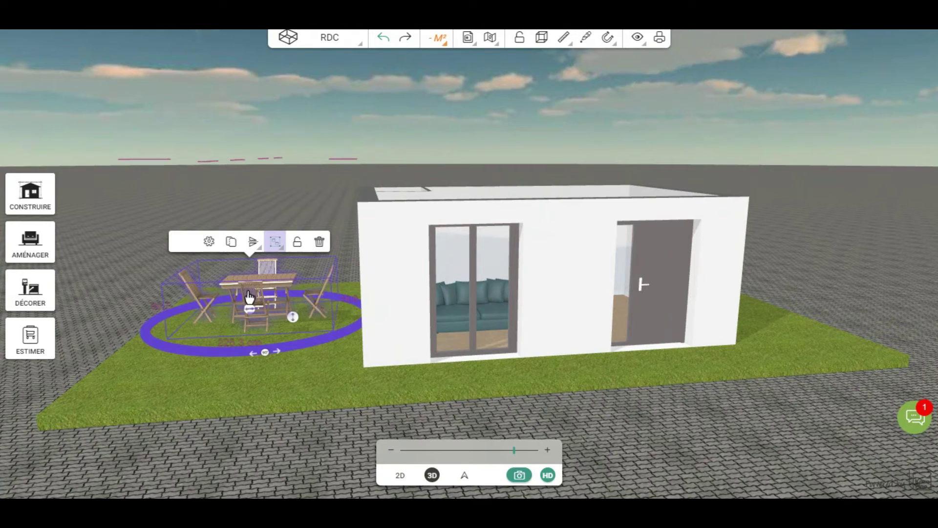
pyautogui.click(208, 243)
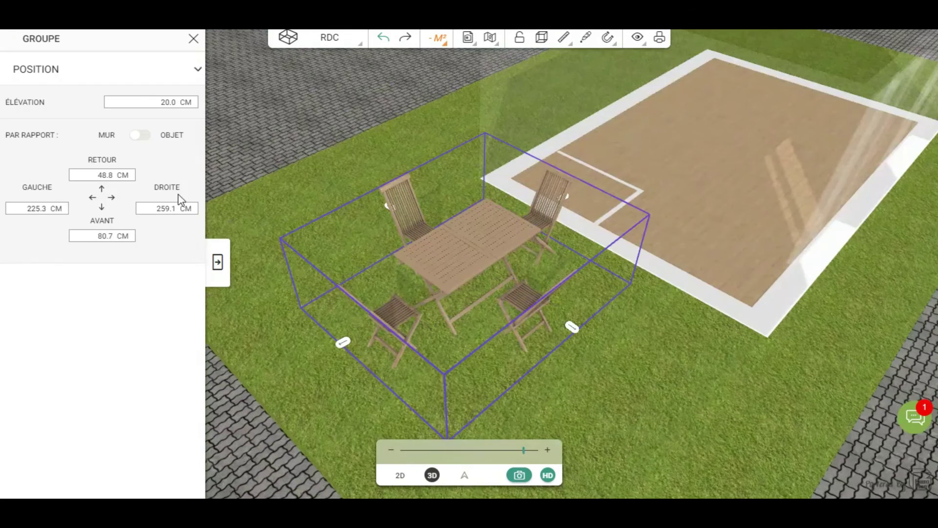
pyautogui.click(140, 98)
pyautogui.write('0')
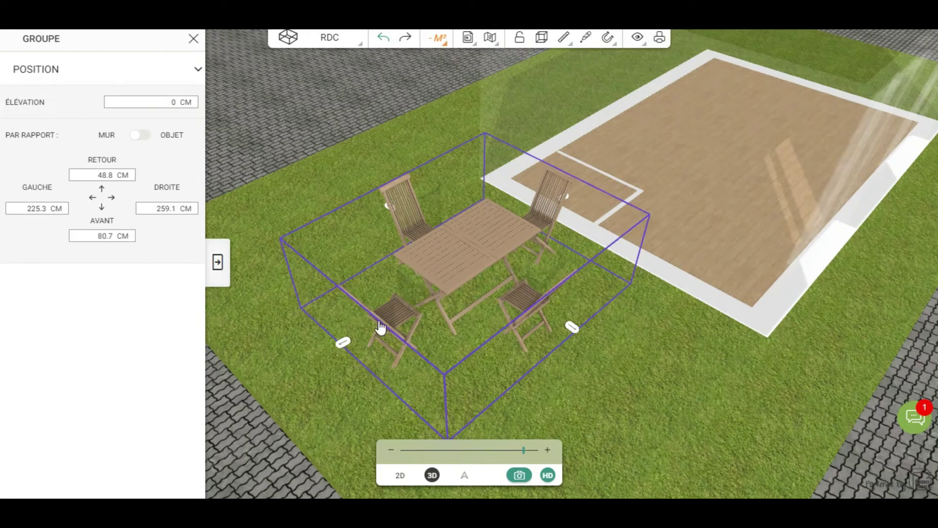
pyautogui.click(218, 263)
pyautogui.moveTo(613, 402); pyautogui.dragTo(466, 321)
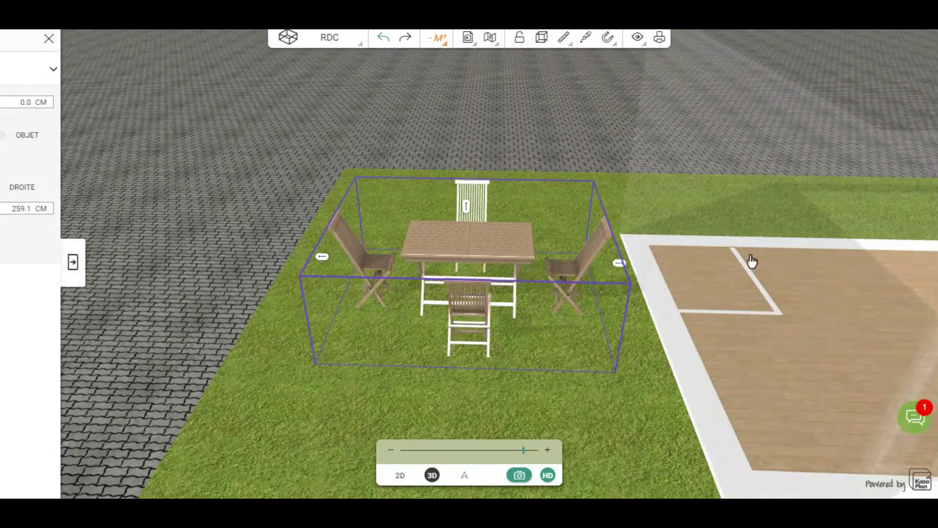
pyautogui.scroll(-3, 444, 384)
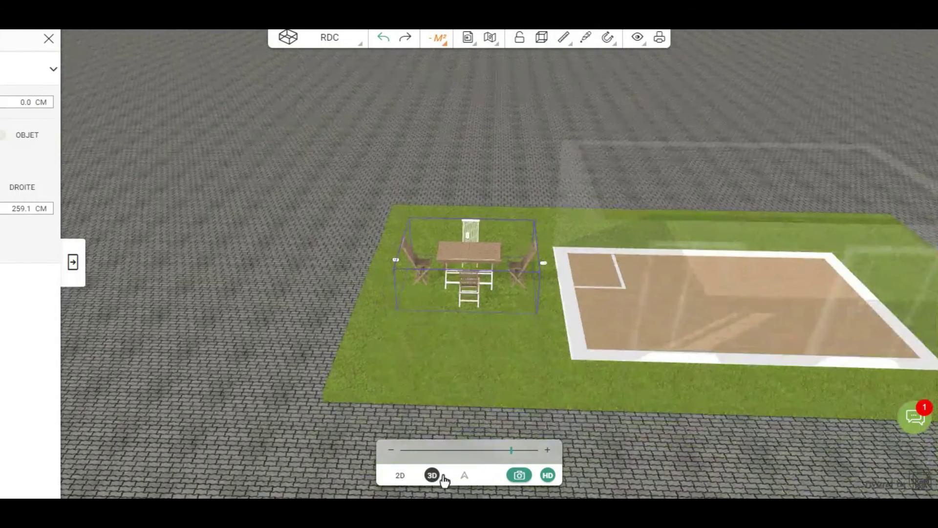
# Return to a 3D overview of the whole house and make 1ER the active floor.
pyautogui.click(431, 476)
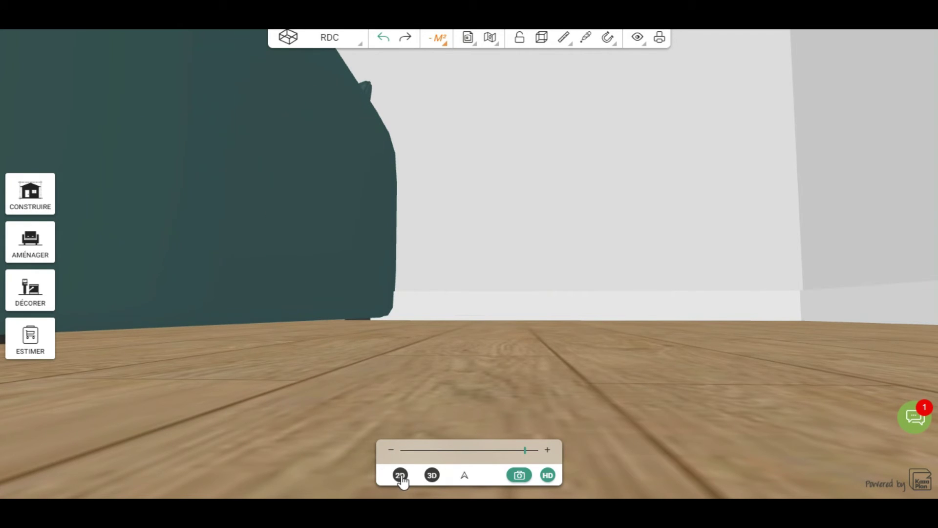
pyautogui.scroll(-2, 407, 421)
pyautogui.scroll(-6, 406, 419)
pyautogui.moveTo(406, 365); pyautogui.dragTo(751, 376)
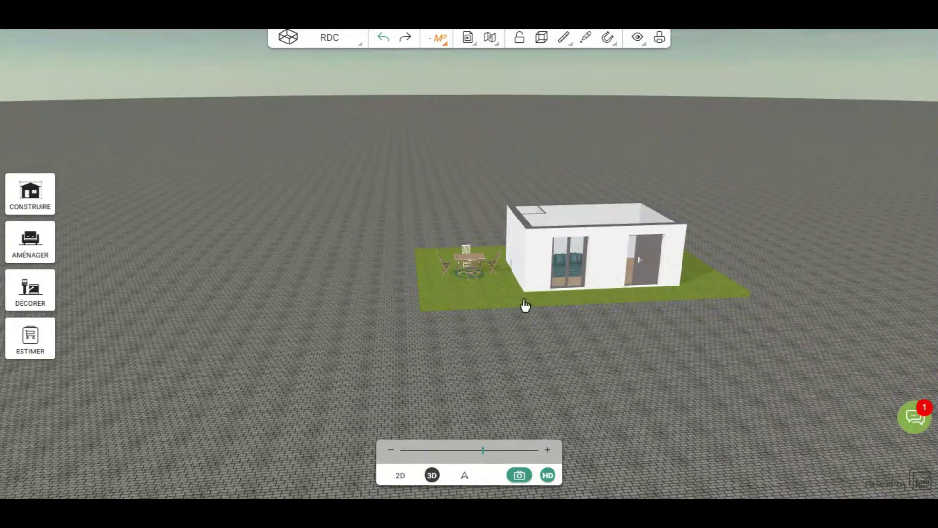
pyautogui.click(331, 39)
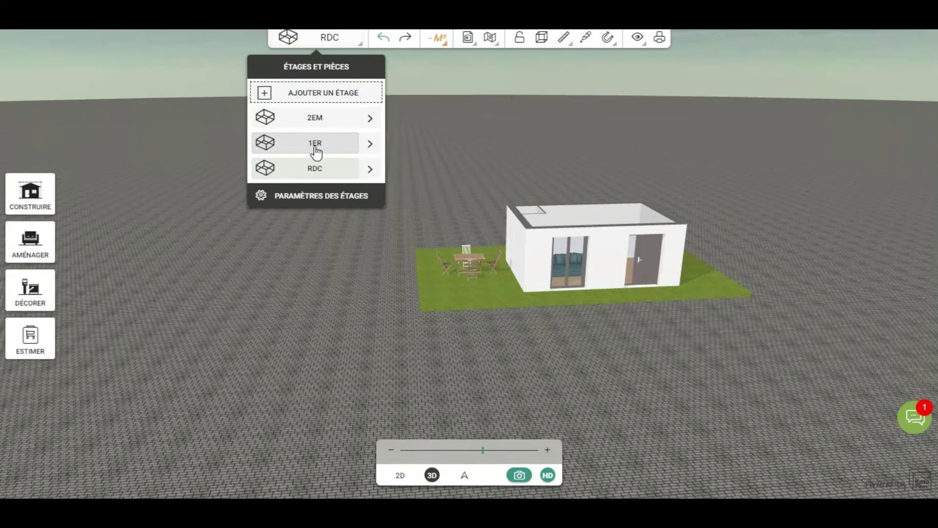
pyautogui.click(316, 153)
pyautogui.moveTo(646, 333); pyautogui.dragTo(664, 355)
pyautogui.click(465, 321)
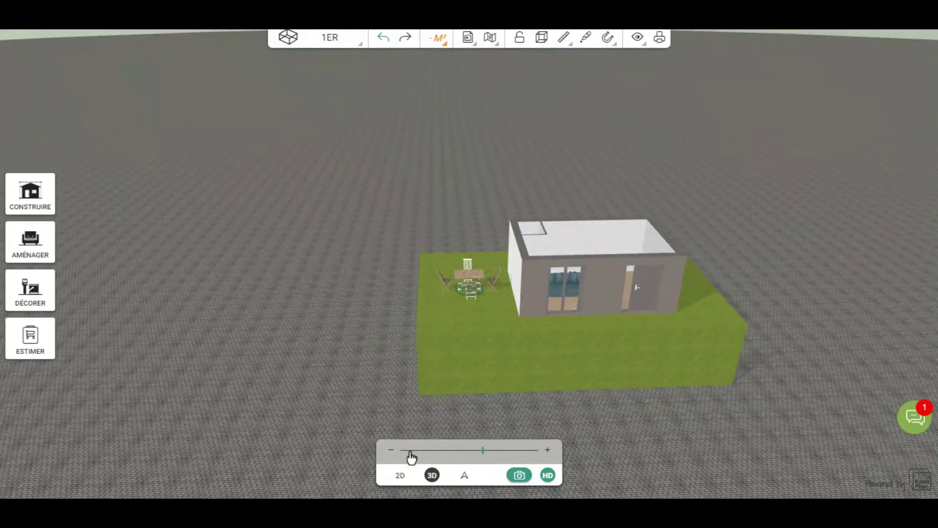
# In the 2D plan of the 1ER floor, delete the garden table and chairs group.
pyautogui.click(399, 478)
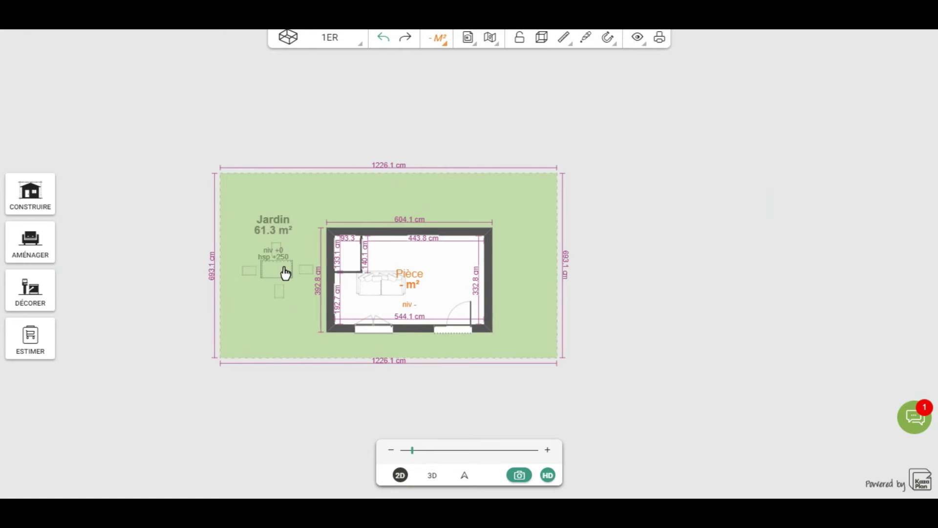
pyautogui.click(286, 272)
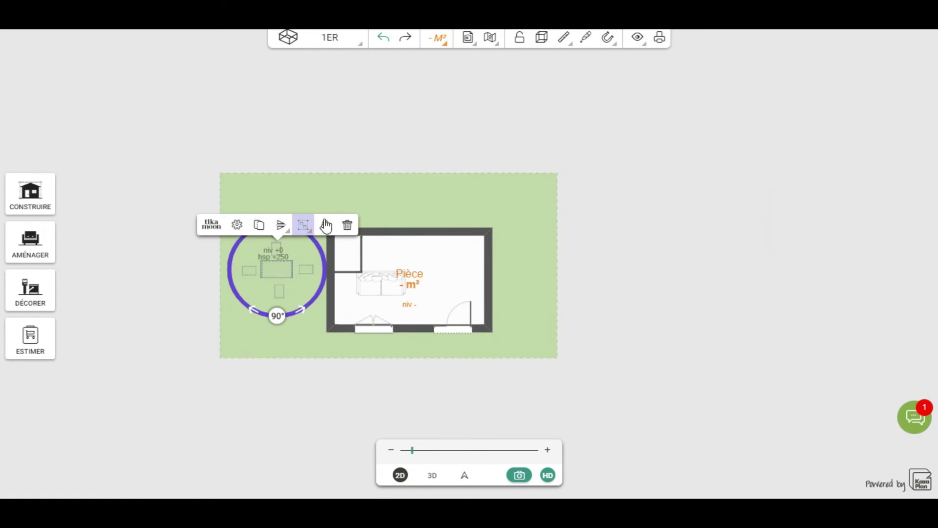
pyautogui.press('Delete')
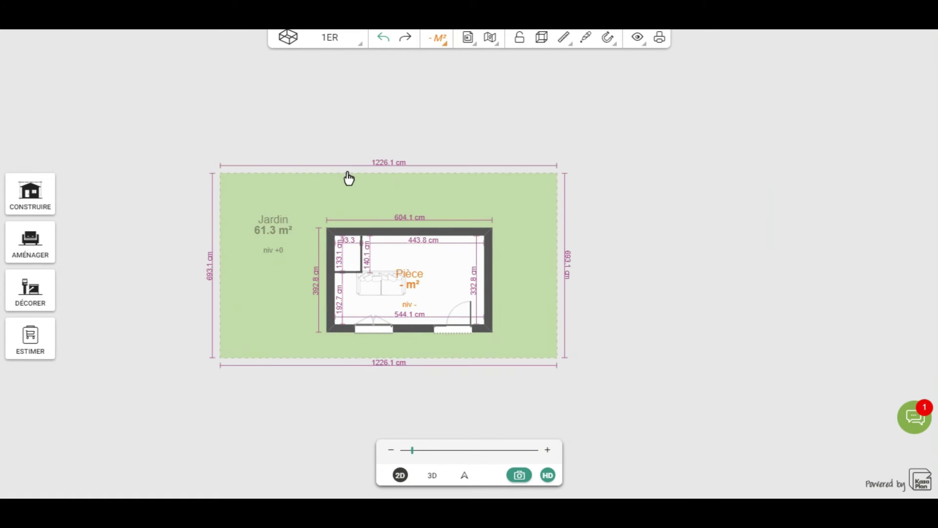
# Delete the four boundary lines enclosing the Jardin area around the house on the 1ER floor.
pyautogui.click(349, 178)
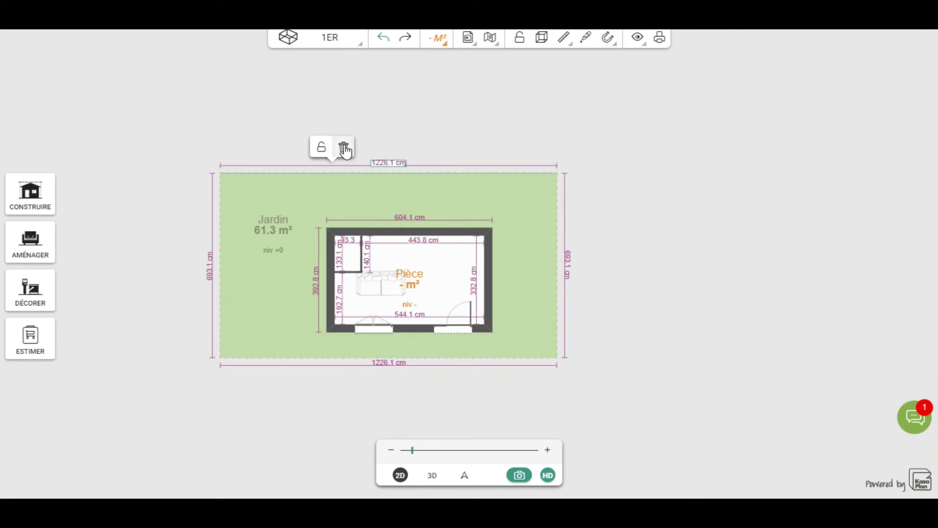
pyautogui.click(560, 249)
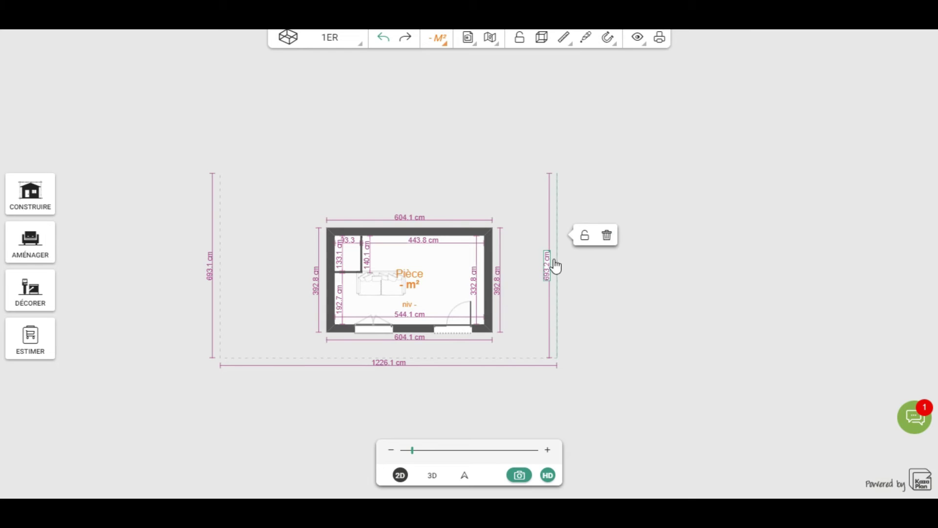
pyautogui.click(299, 363)
pyautogui.click(343, 332)
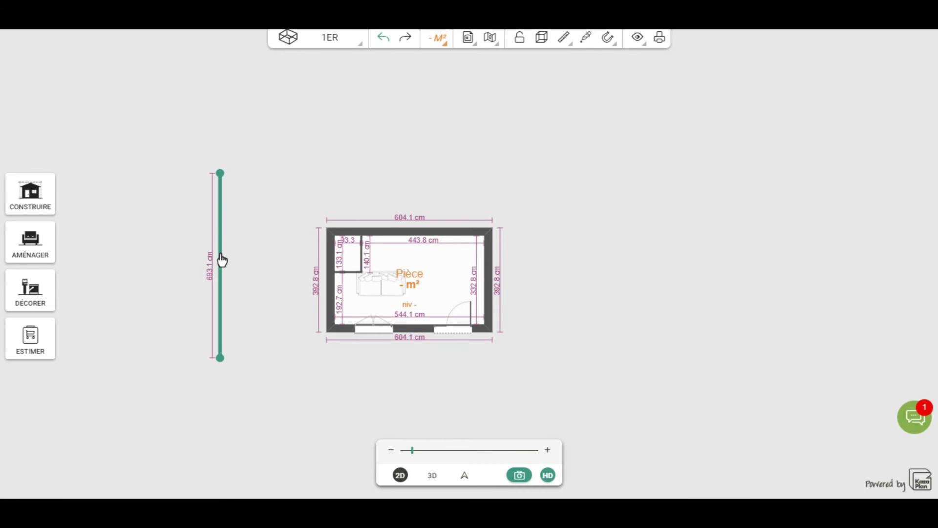
pyautogui.click(221, 259)
pyautogui.click(269, 235)
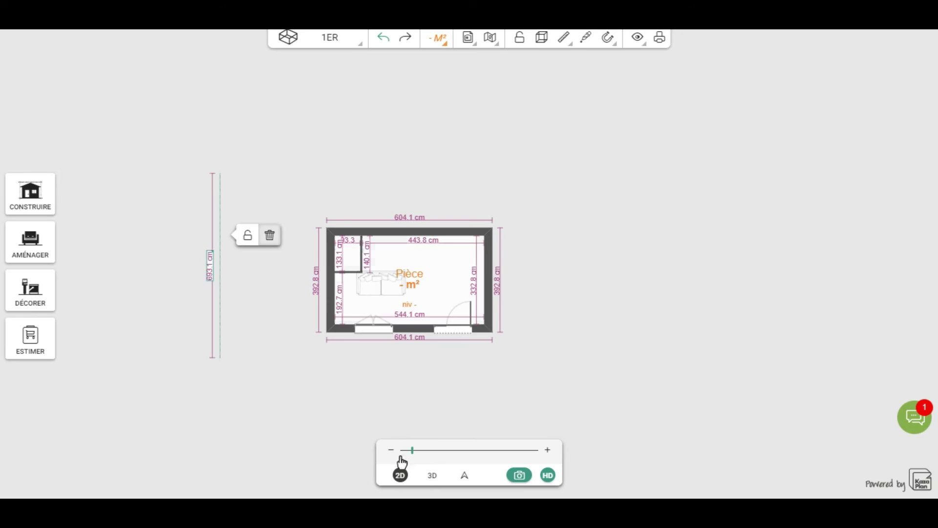
# Make 2EM the active floor in 3D and inspect the whole stacked house and its garden from the front.
pyautogui.click(433, 481)
pyautogui.moveTo(220, 406); pyautogui.dragTo(296, 140)
pyautogui.click(314, 39)
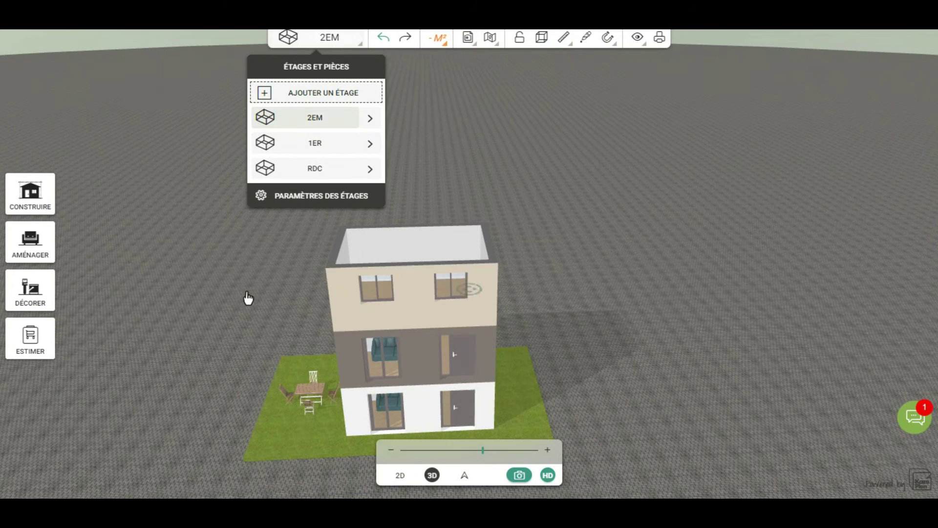
pyautogui.moveTo(230, 313); pyautogui.dragTo(214, 261)
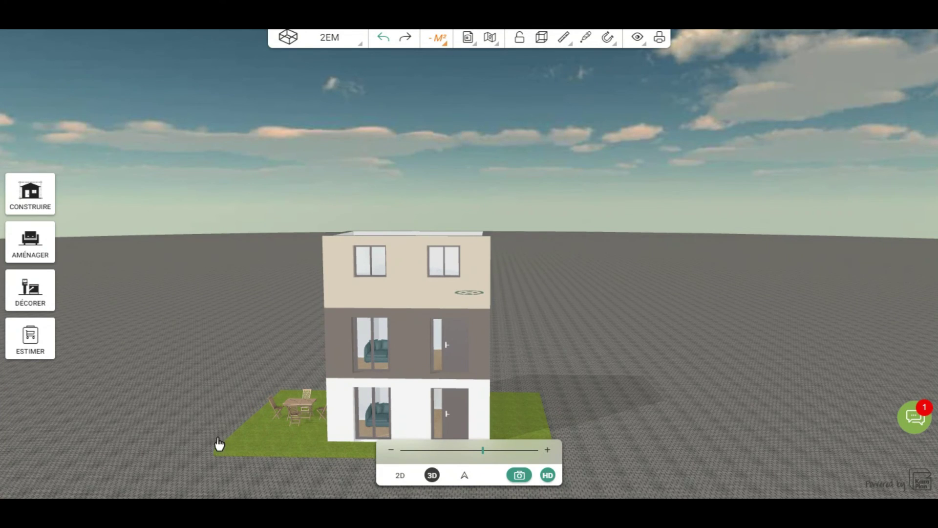
pyautogui.moveTo(220, 443); pyautogui.dragTo(224, 414)
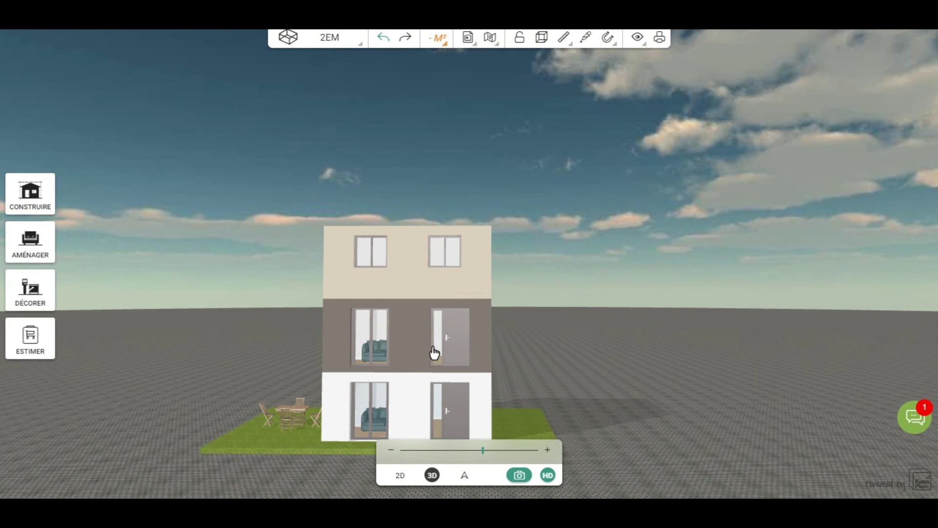
pyautogui.moveTo(266, 419); pyautogui.dragTo(285, 429)
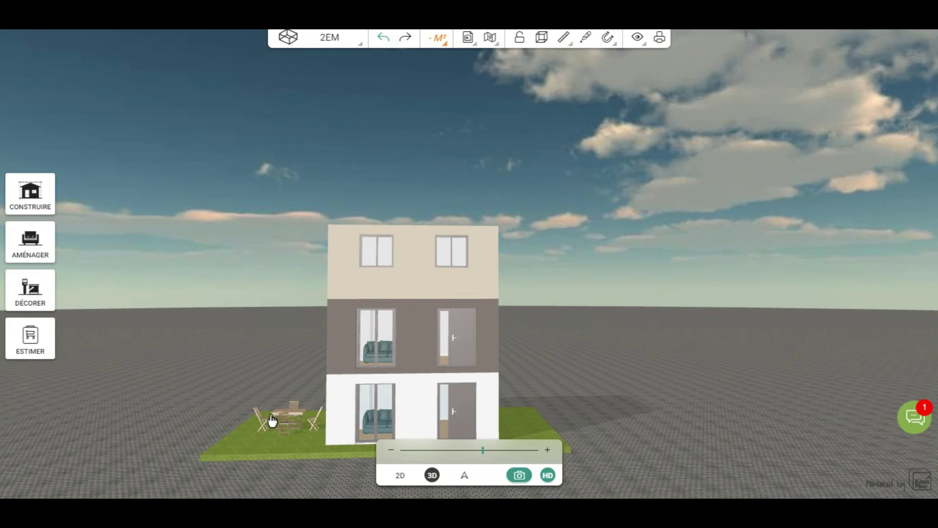